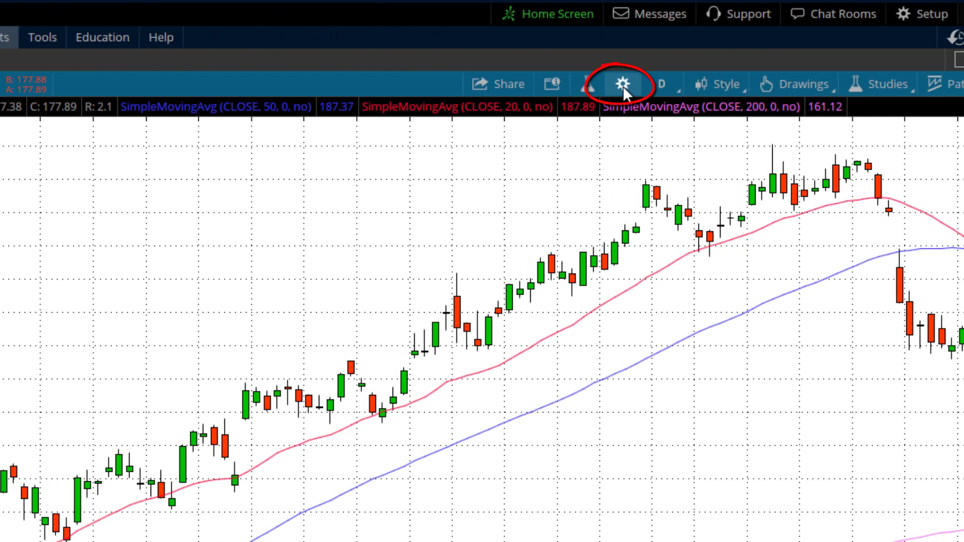
Enable Show high/low bubbles in the General chart settings and apply it
click(623, 85)
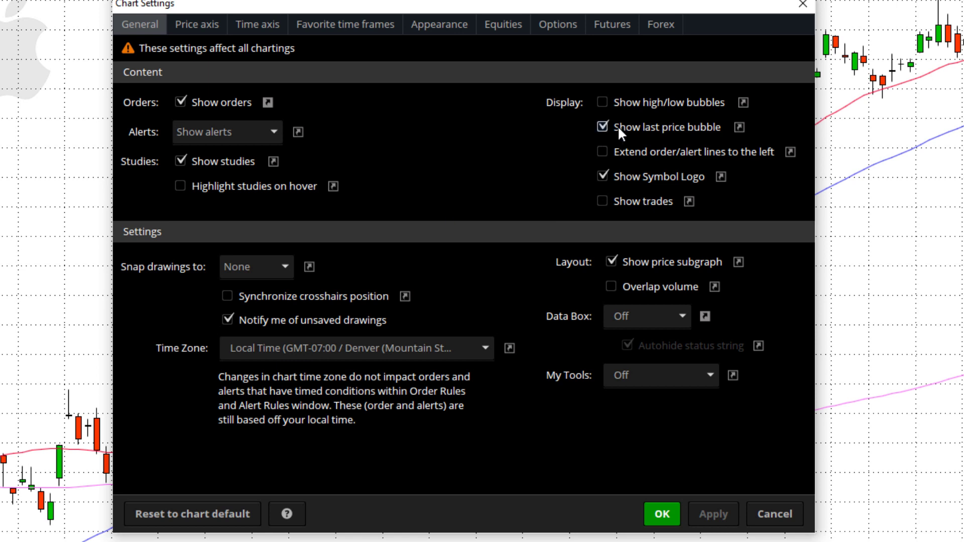
click(603, 102)
click(710, 517)
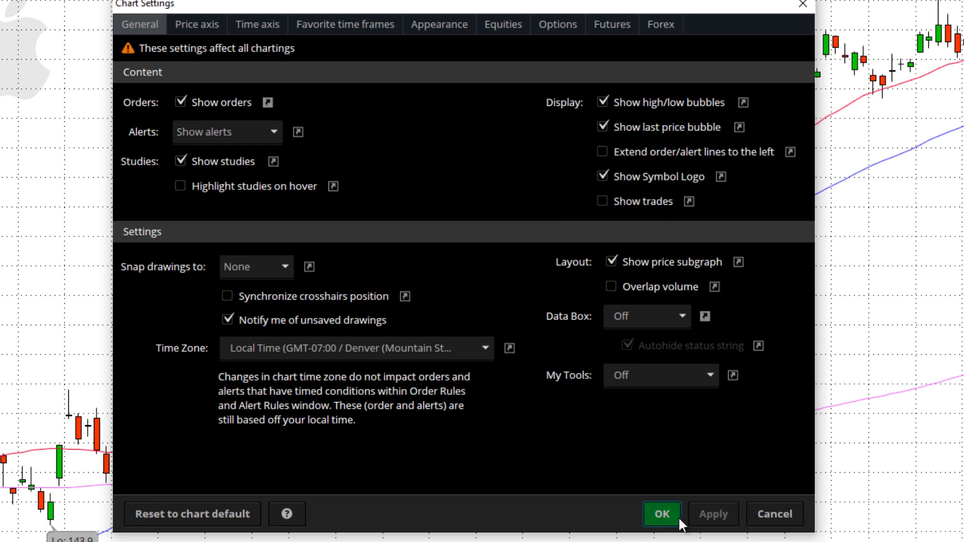
Preview AAPL at 3 Y weekly and 1 Y daily, then go back to 6 M daily
click(678, 516)
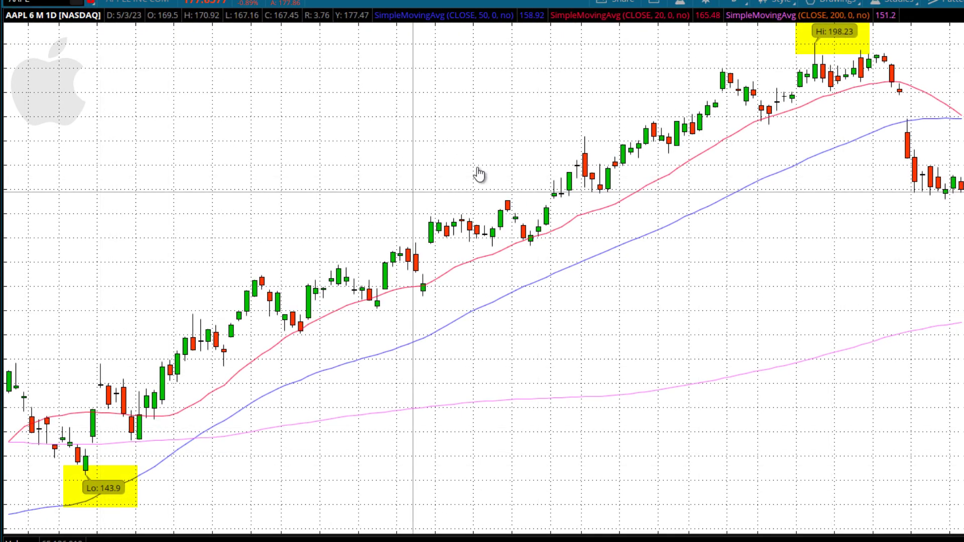
click(732, 3)
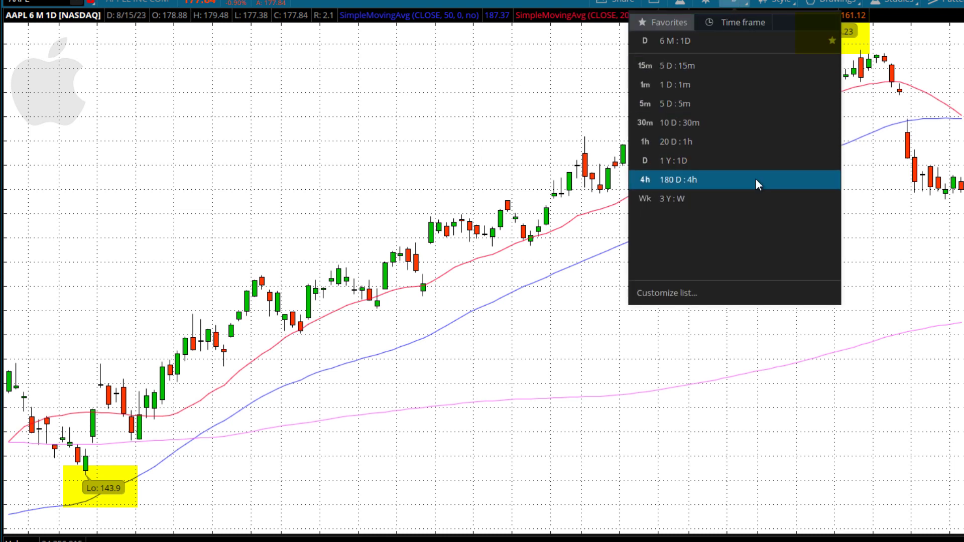
click(737, 198)
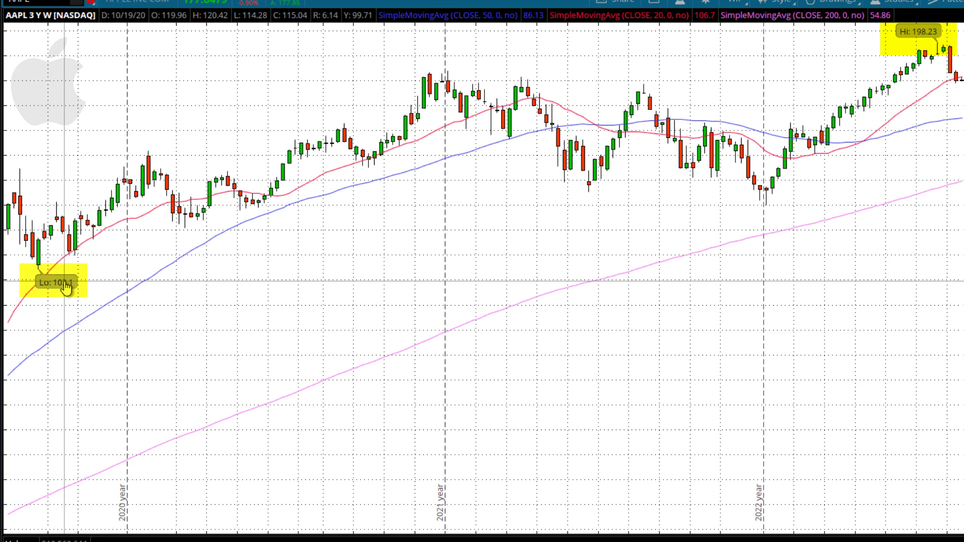
click(741, 4)
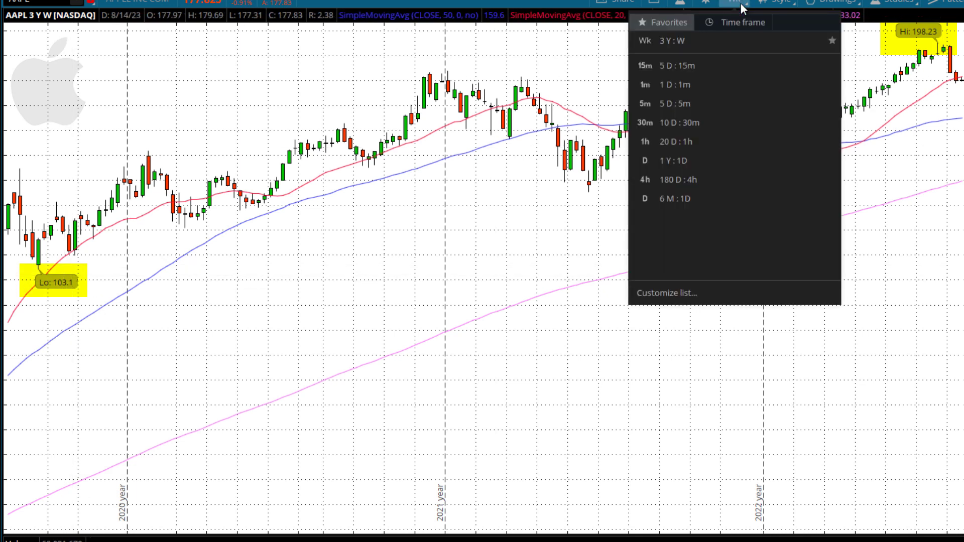
click(698, 162)
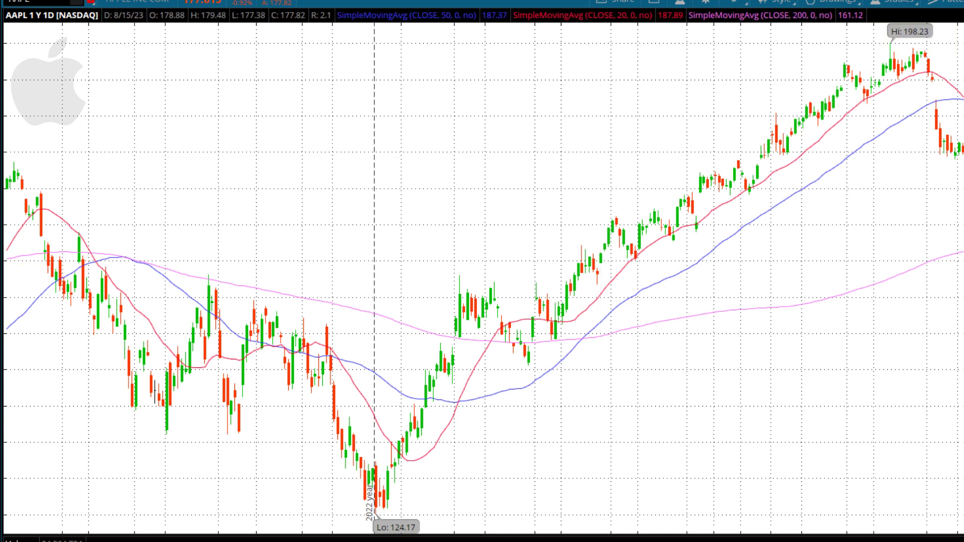
click(735, 3)
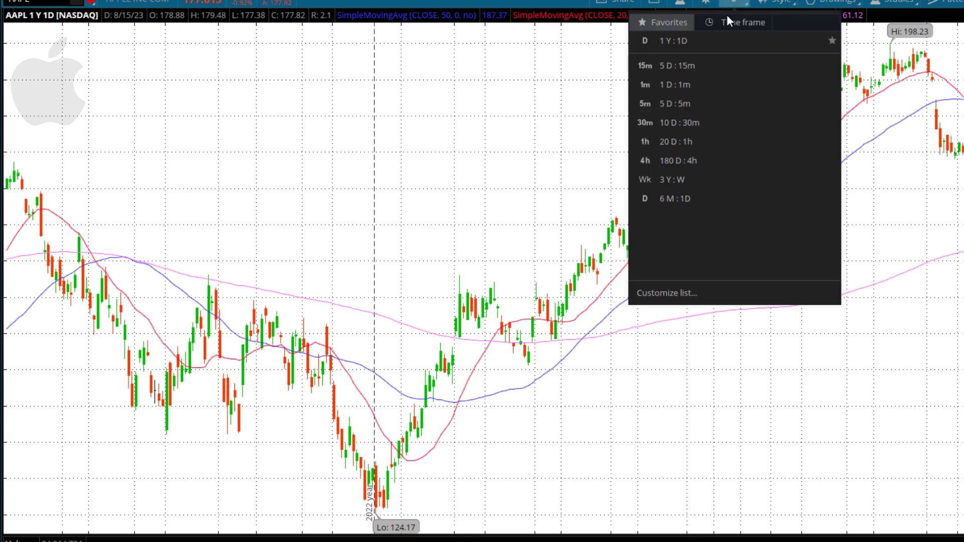
click(672, 199)
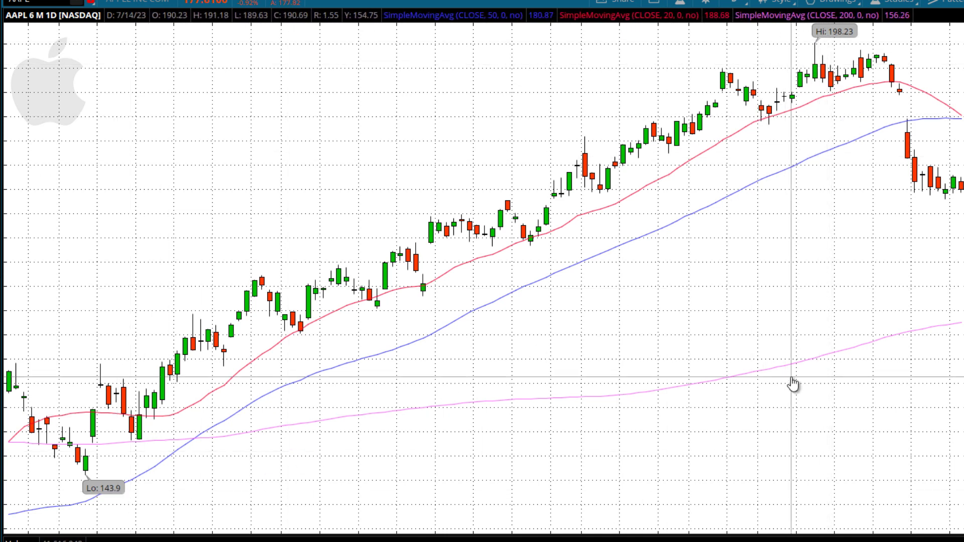
click(713, 1)
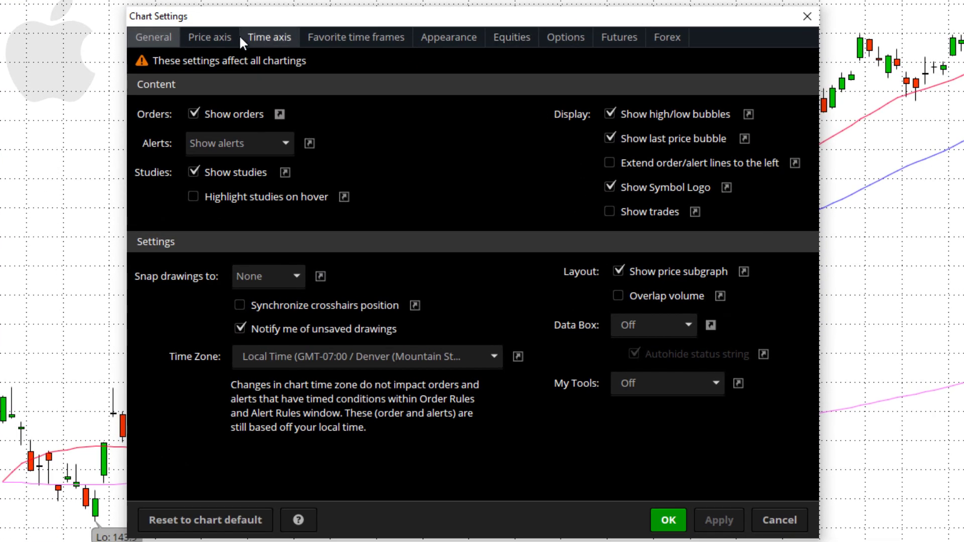
Set the price axis expansion area to 10% up and 10% down, apply, and close
click(215, 53)
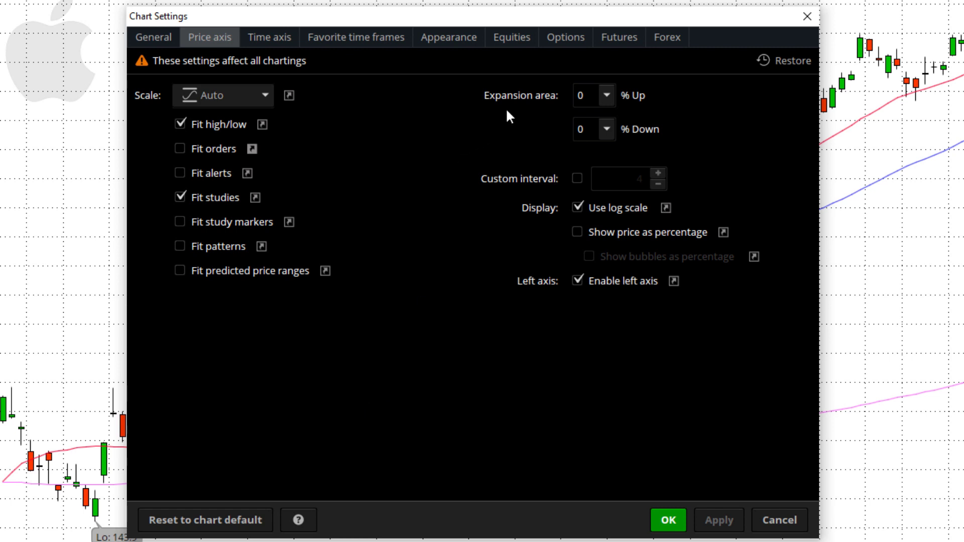
click(606, 96)
click(606, 148)
click(608, 130)
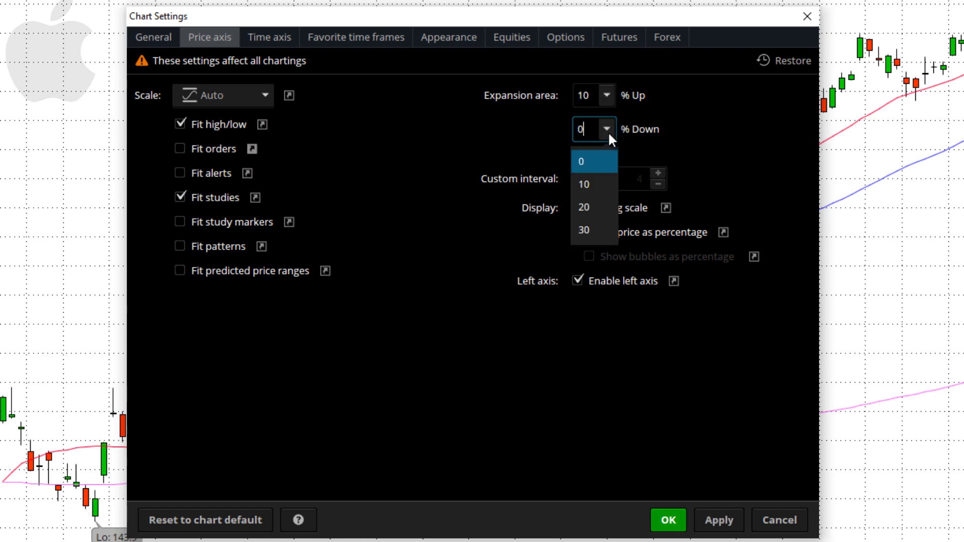
click(601, 181)
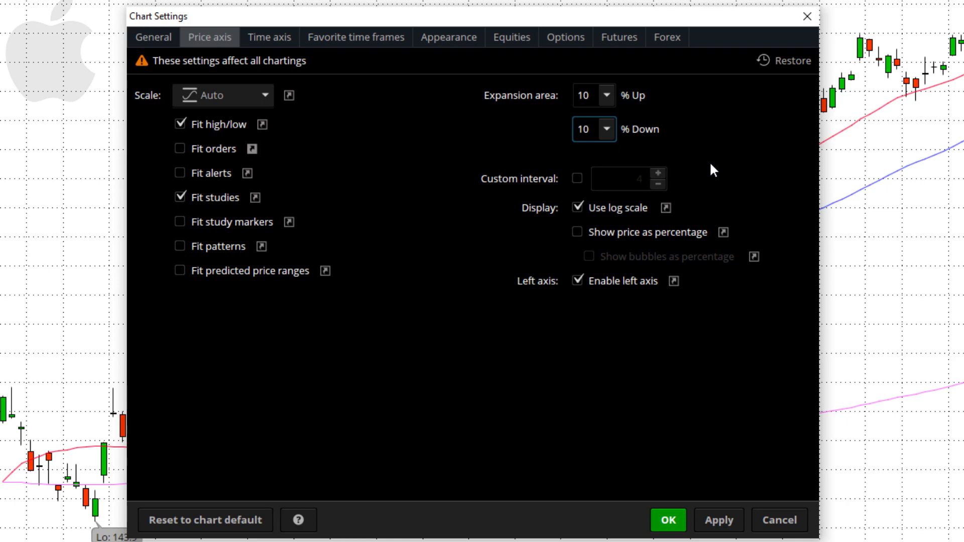
click(717, 525)
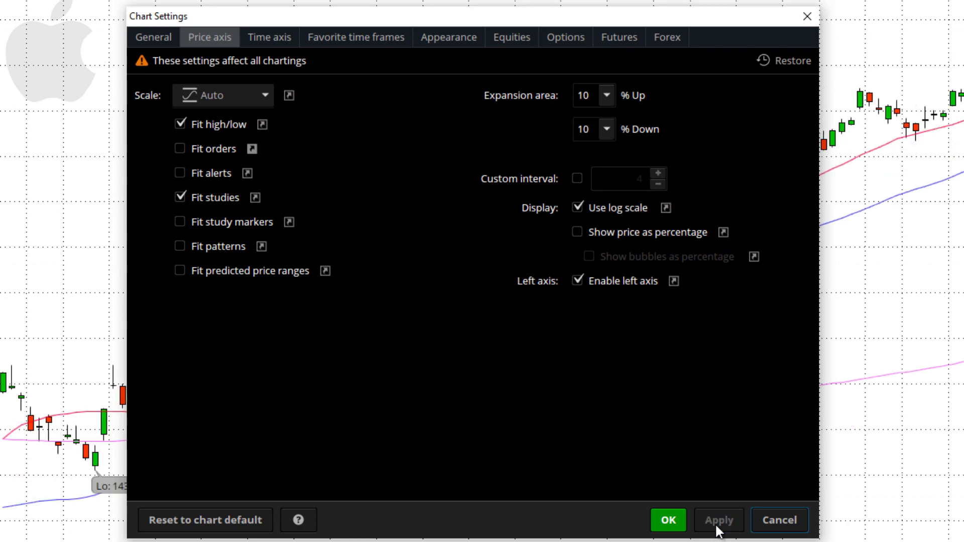
click(668, 520)
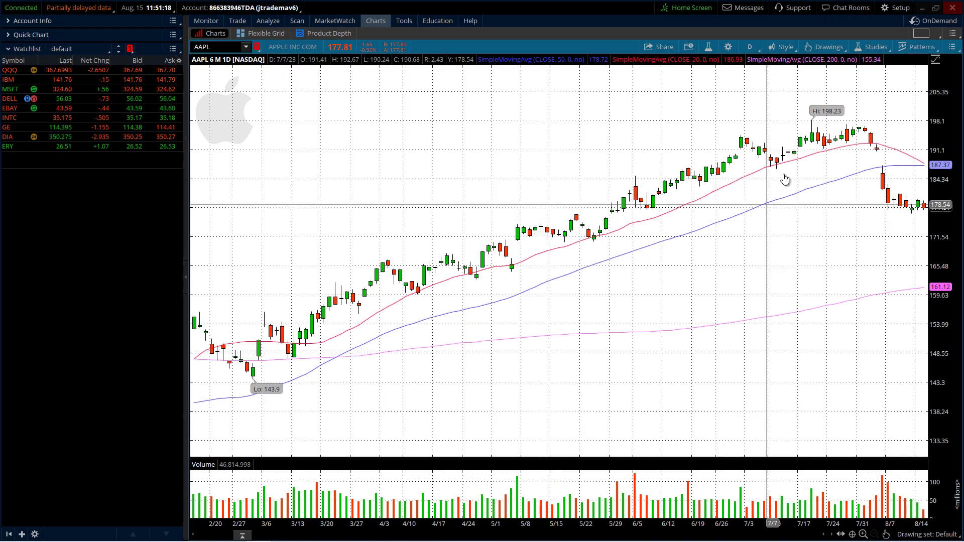
click(787, 80)
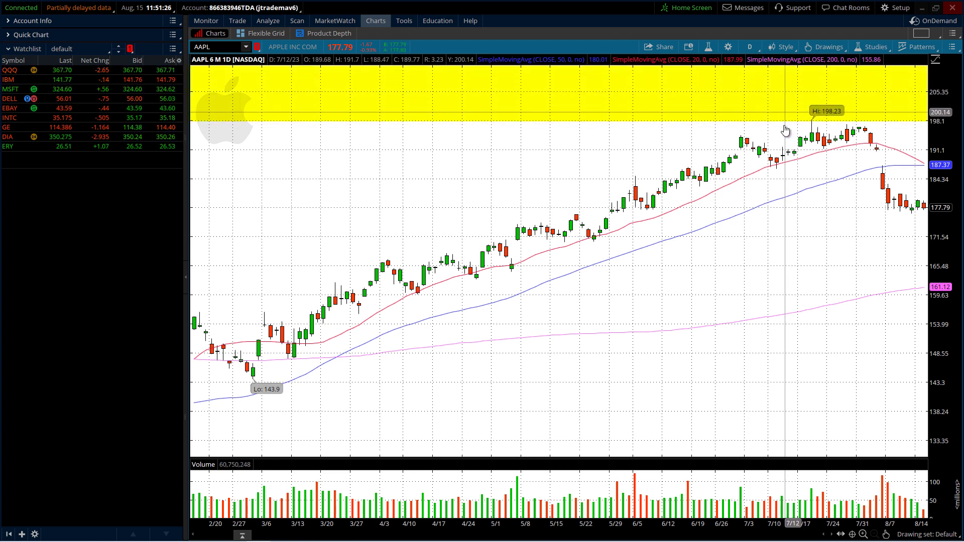
click(267, 385)
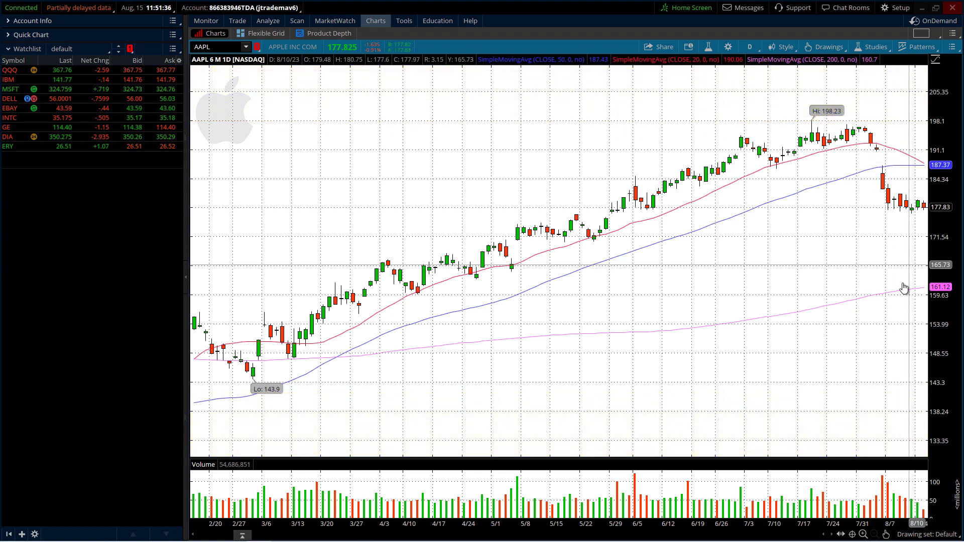
Set the time axis expansion area to 10 bars on the right, apply, and close
click(727, 46)
drag(595, 108, 640, 90)
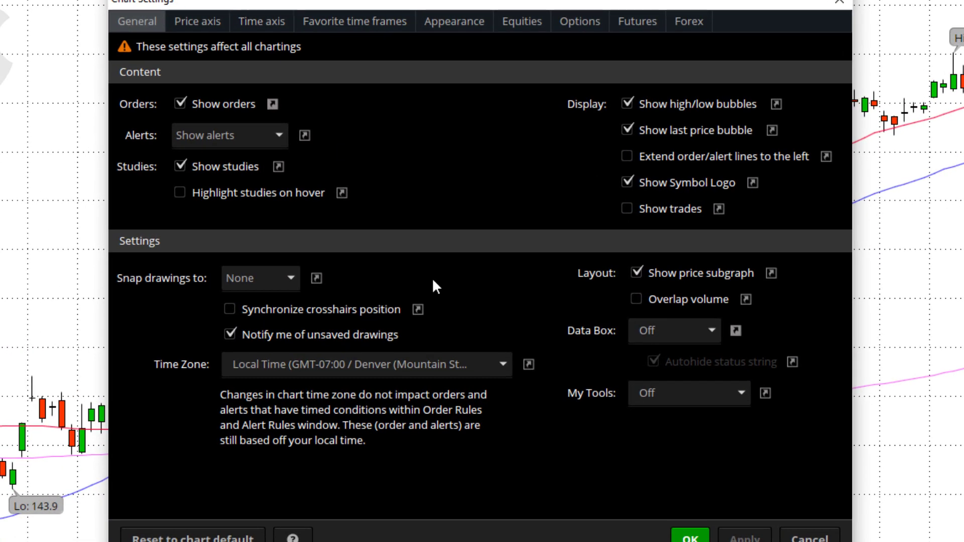
click(270, 26)
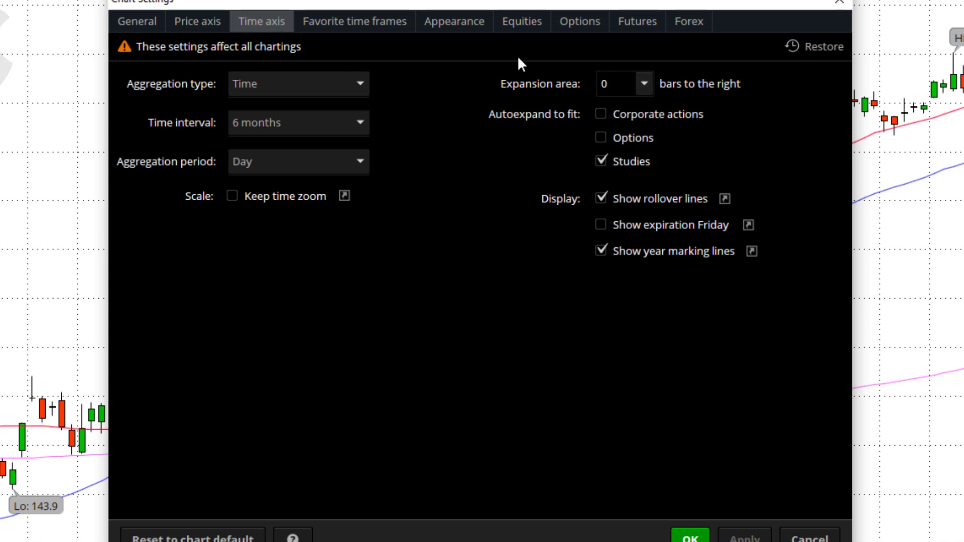
click(644, 86)
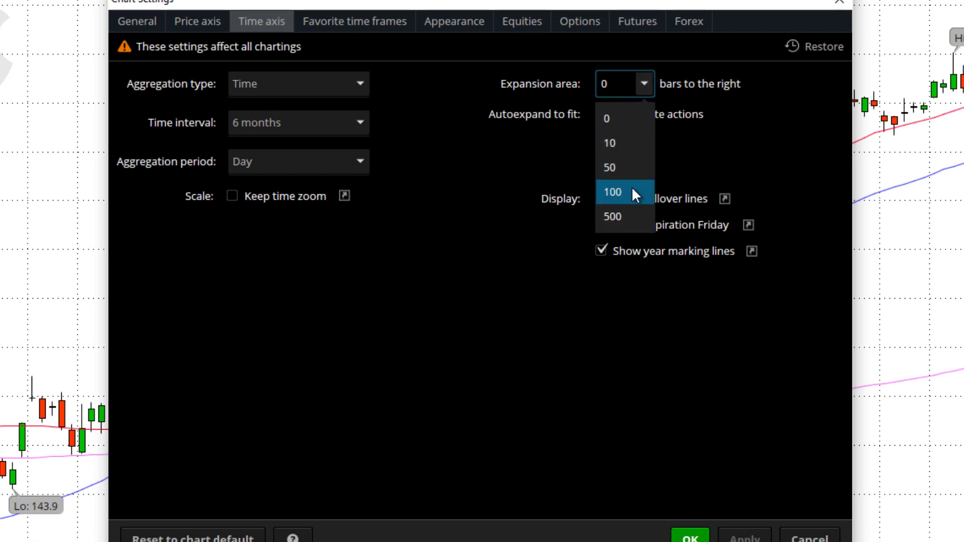
click(635, 146)
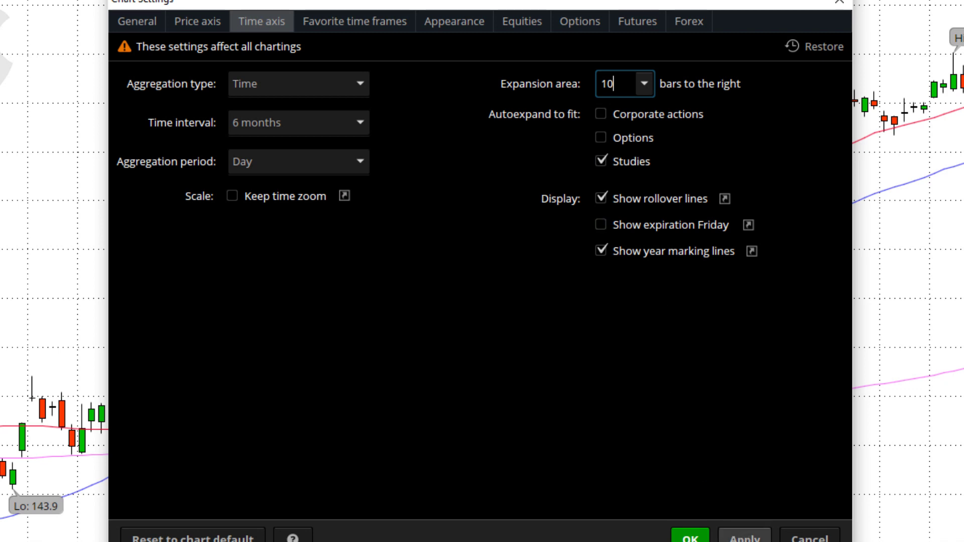
click(744, 536)
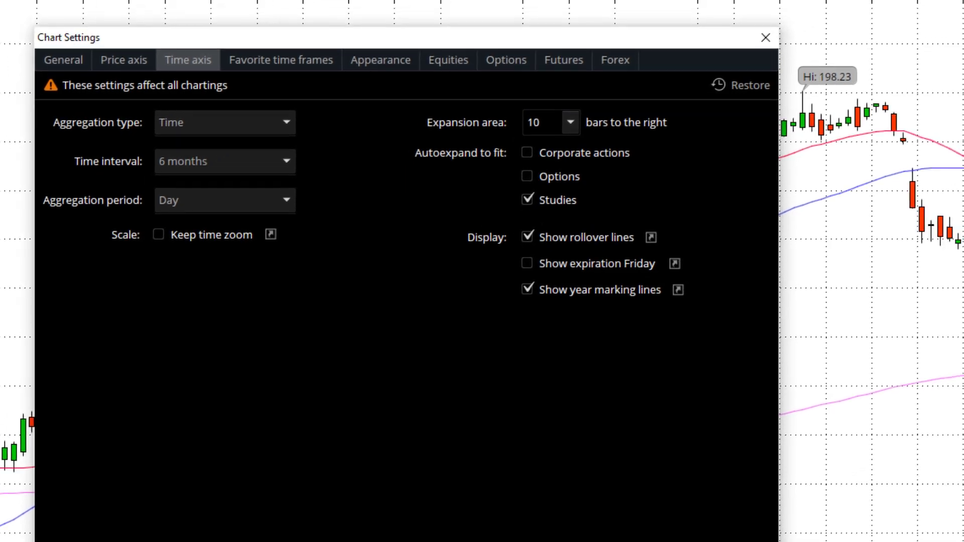
click(810, 536)
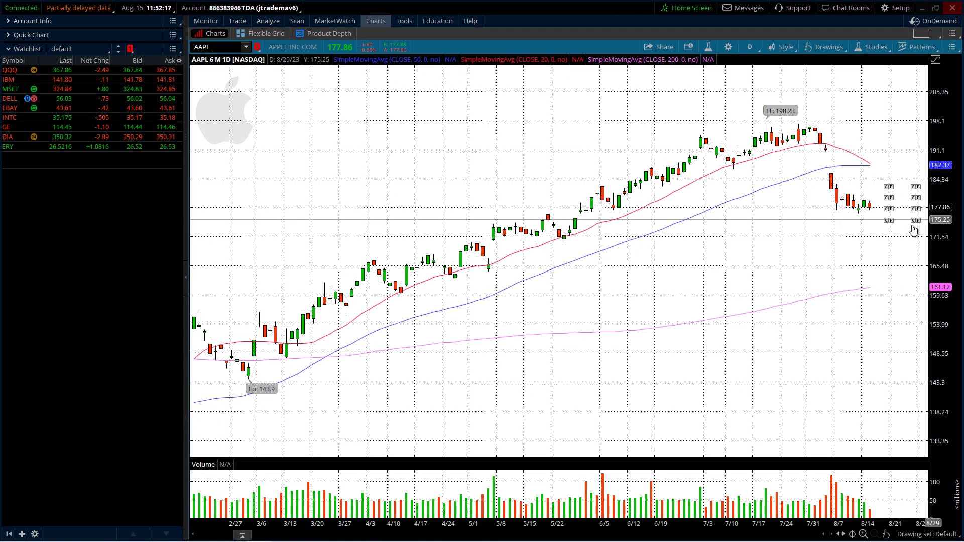
Stretch the time axis to preview future dates with strike markers, then reopen chart settings
drag(634, 314, 619, 285)
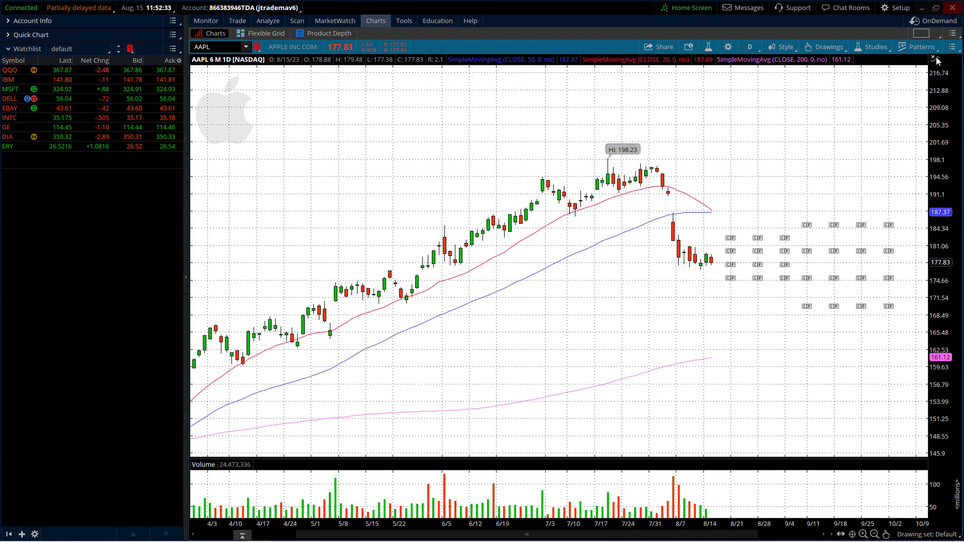
click(728, 46)
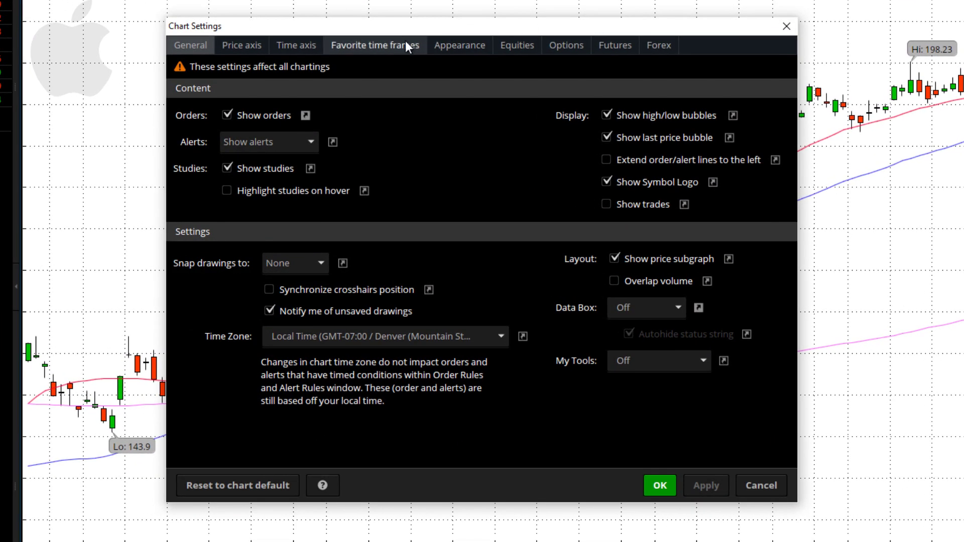
Check the Favorite time frames list, then view Appearance with Candle chart type
click(422, 88)
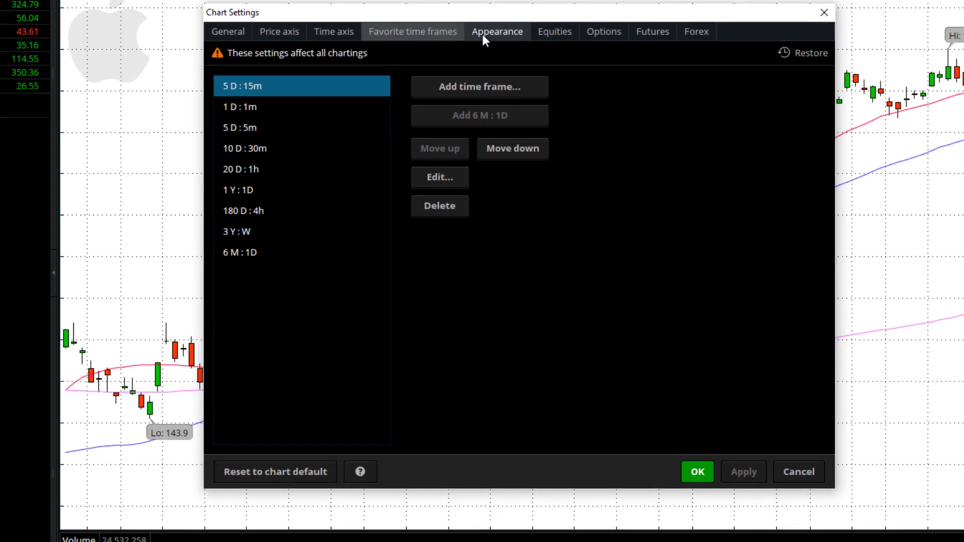
click(483, 34)
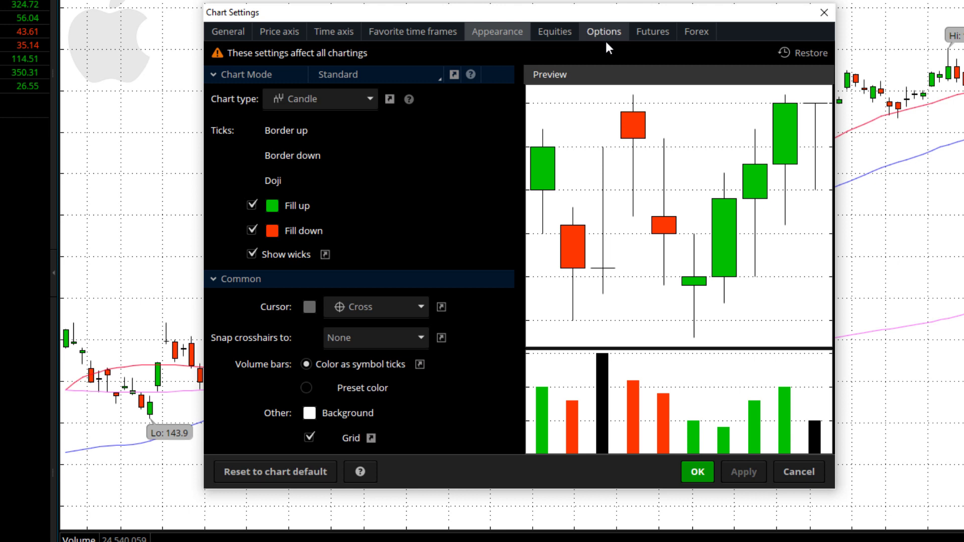
Browse the Equities, Options, Futures and Forex tabs, ending on Equities with 4 strikes
click(557, 33)
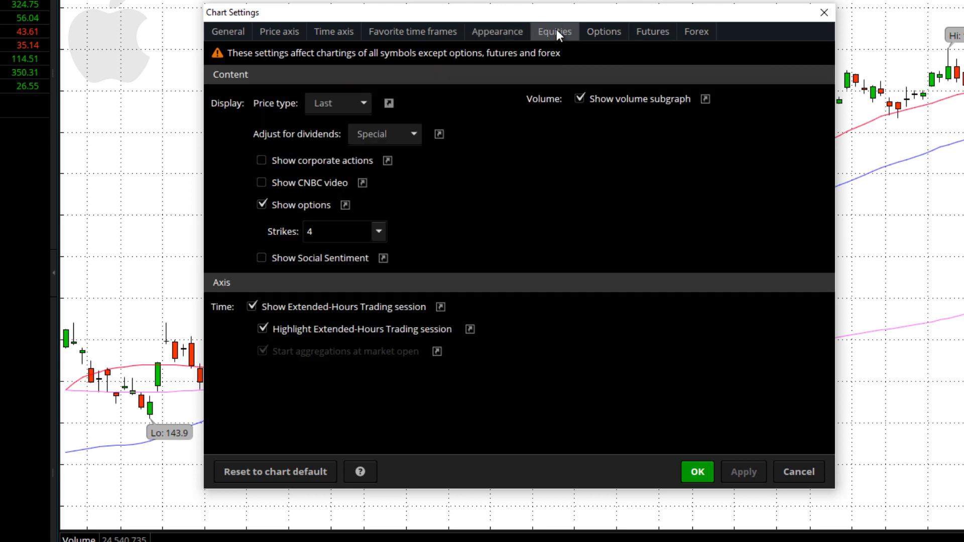
click(602, 39)
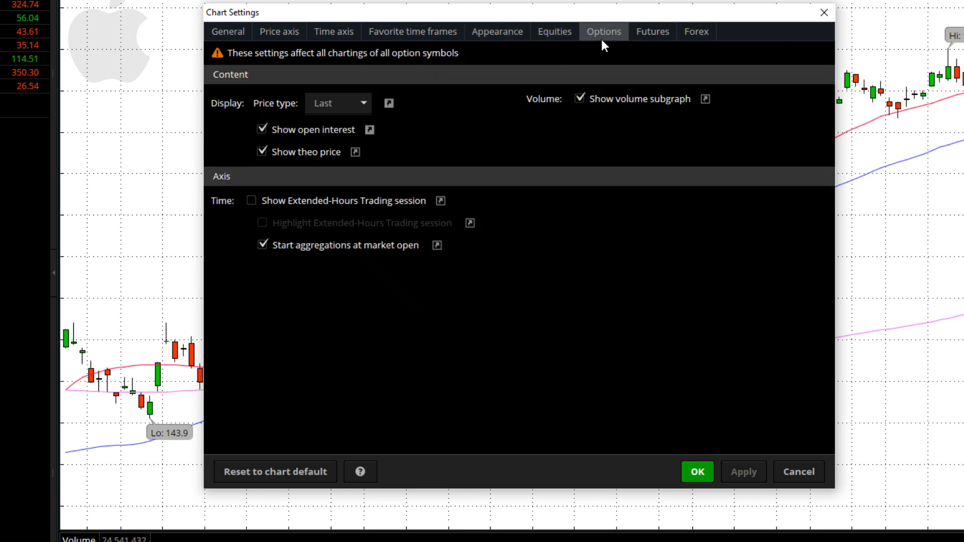
click(640, 31)
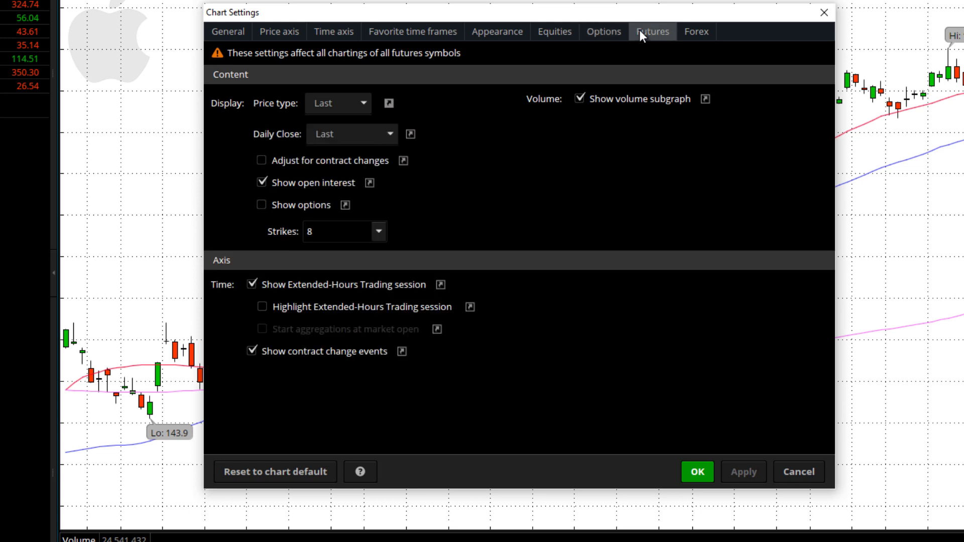
click(686, 34)
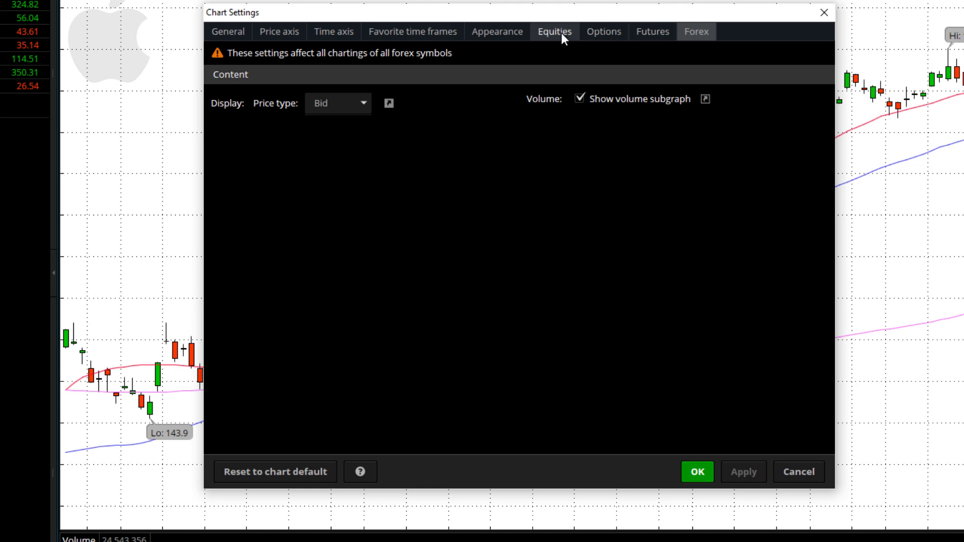
click(648, 33)
click(613, 34)
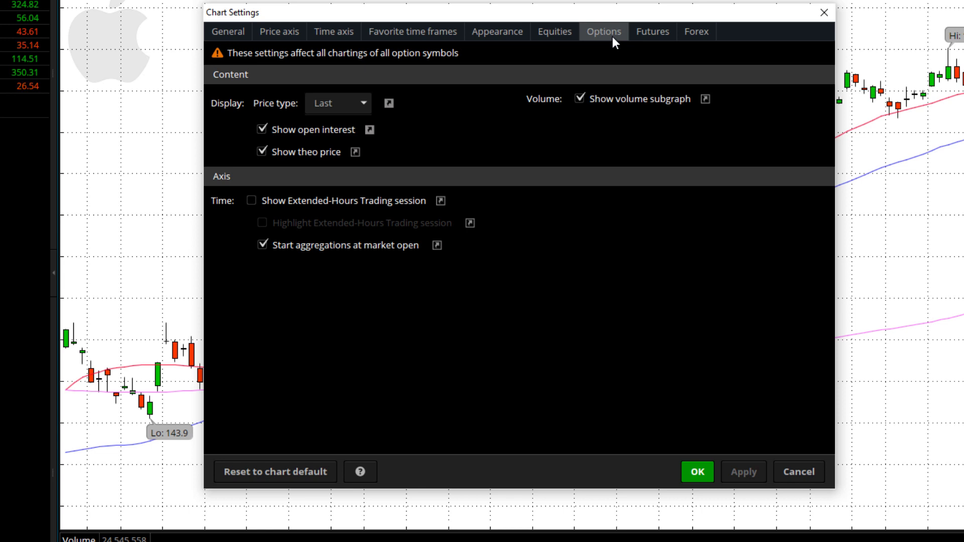
click(553, 32)
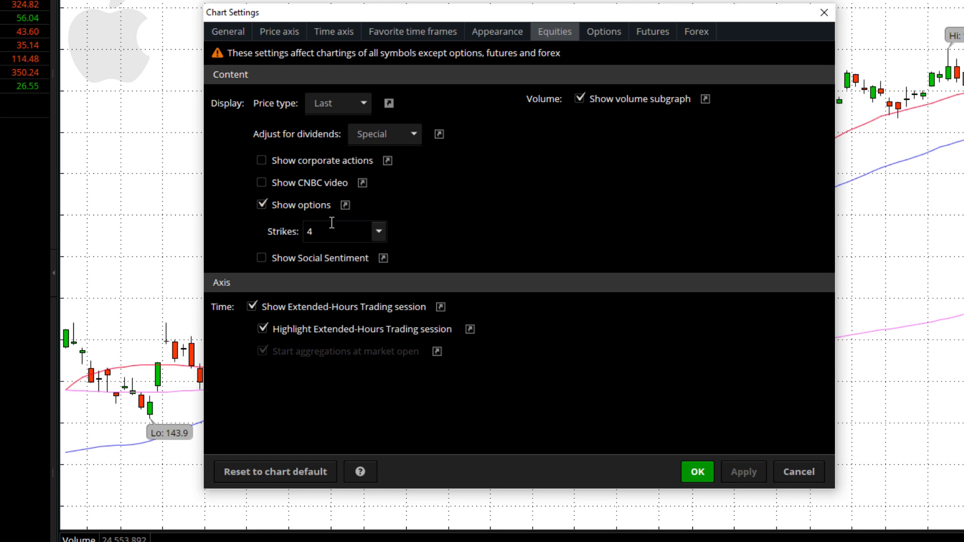
Keep Show options at 4 strikes on equity charts, apply, and close with OK
click(379, 232)
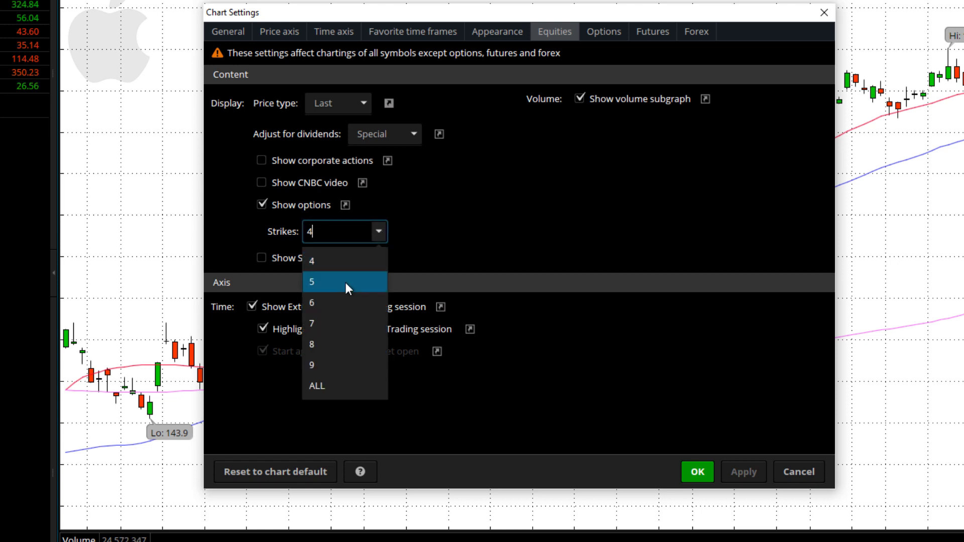
click(351, 262)
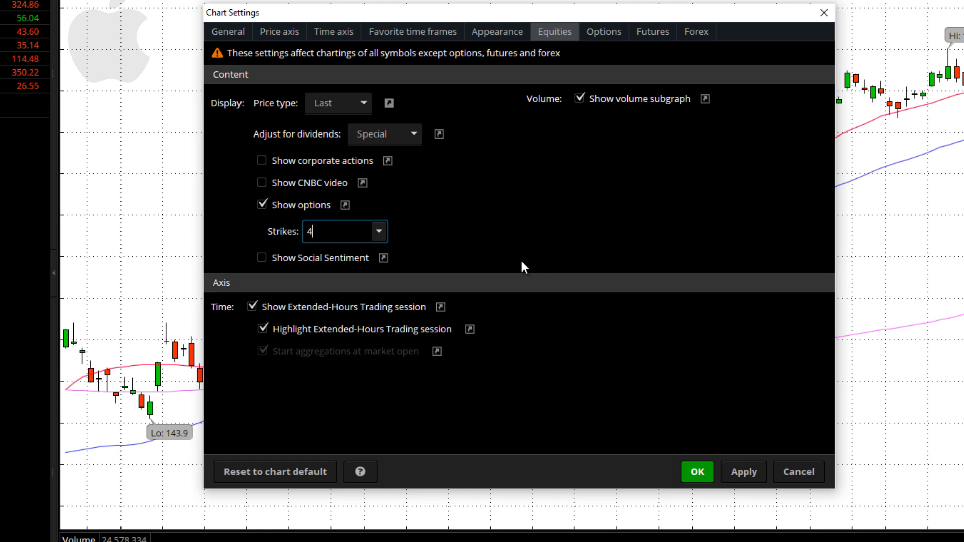
click(740, 471)
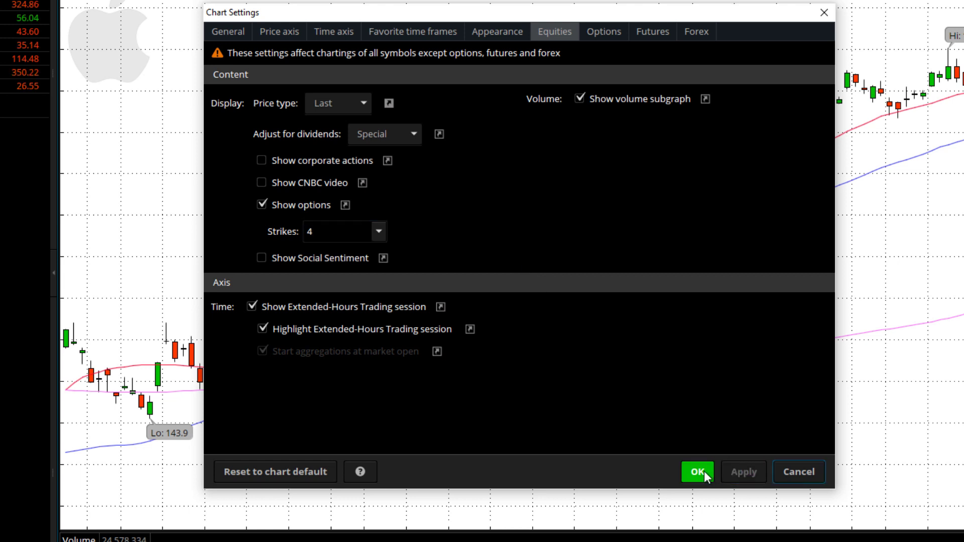
click(698, 471)
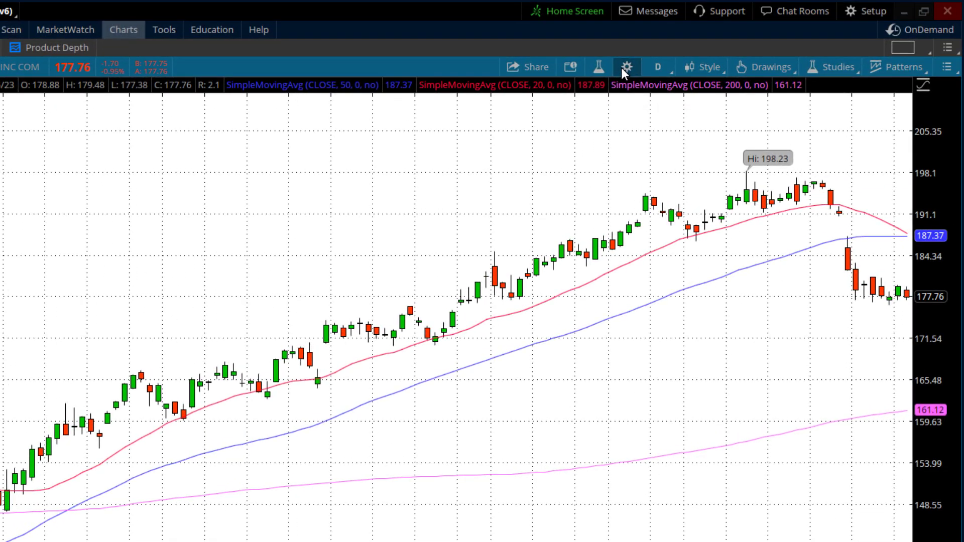
Change the time axis expansion area to 50 bars on the right, apply, and close
click(623, 68)
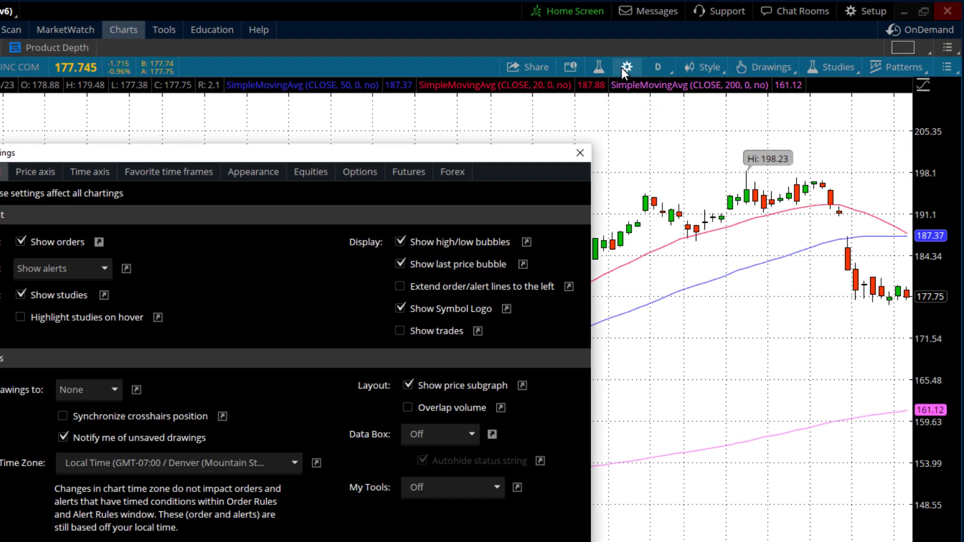
click(110, 174)
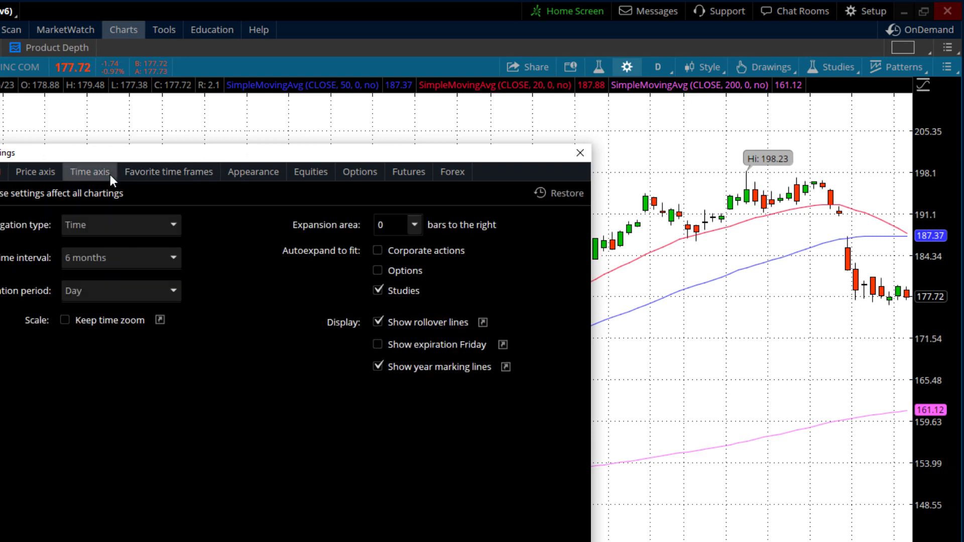
click(414, 225)
click(401, 274)
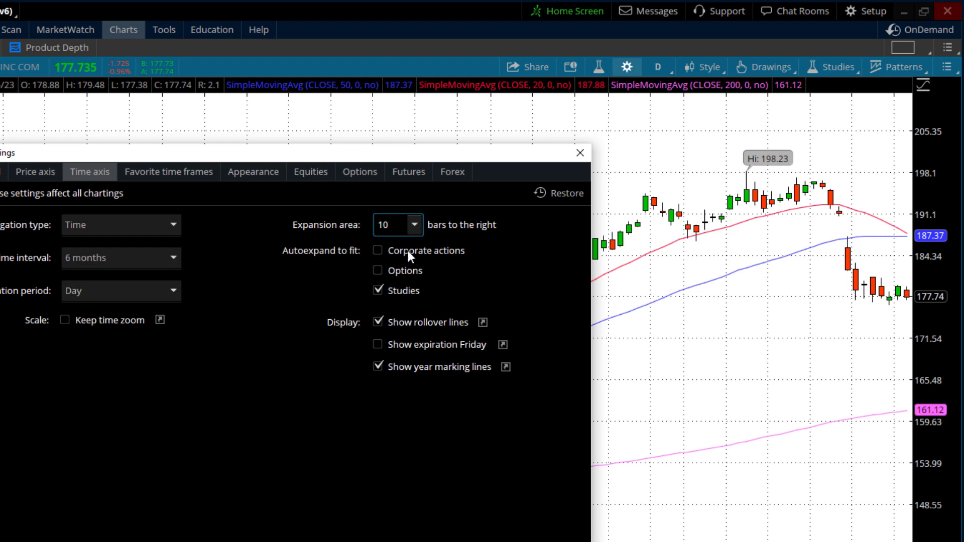
click(418, 227)
click(400, 295)
key(Return)
key(Escape)
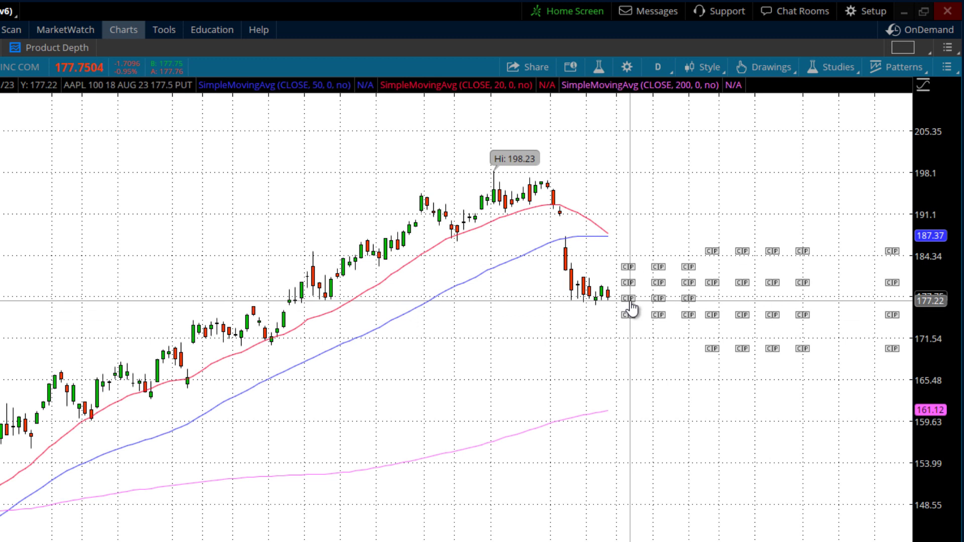
mouse_move(634, 271)
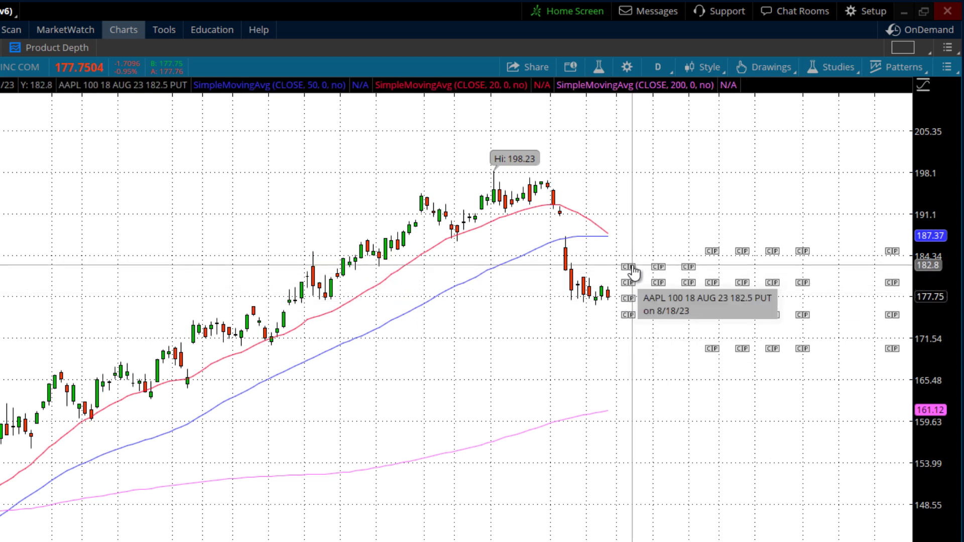
mouse_move(658, 290)
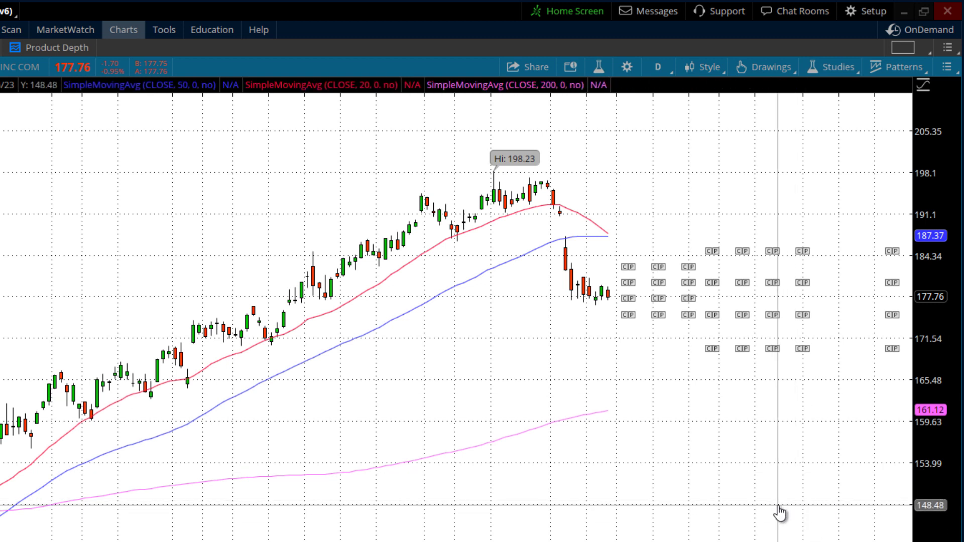
Turn on Show expiration Friday on the Time axis tab for red dashed expiration lines
click(628, 67)
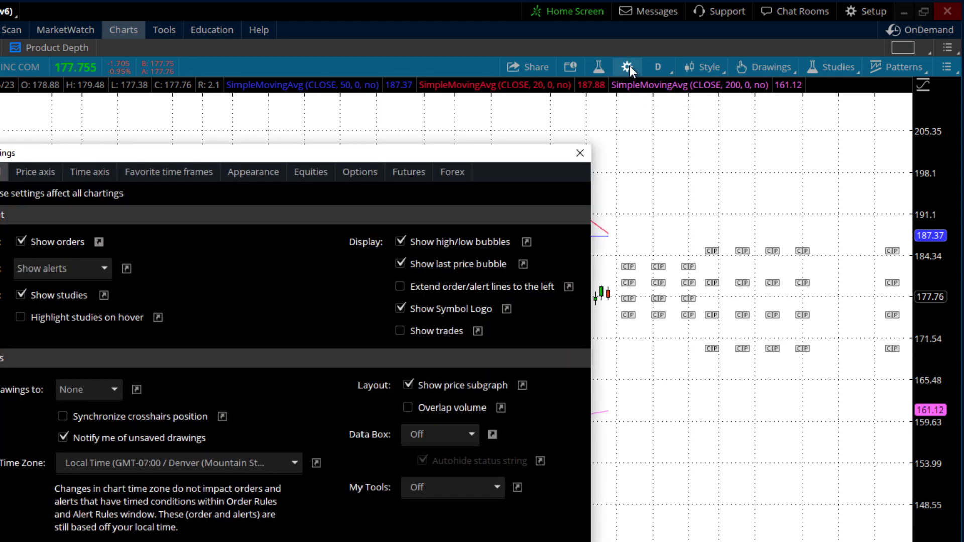
drag(465, 153, 522, 116)
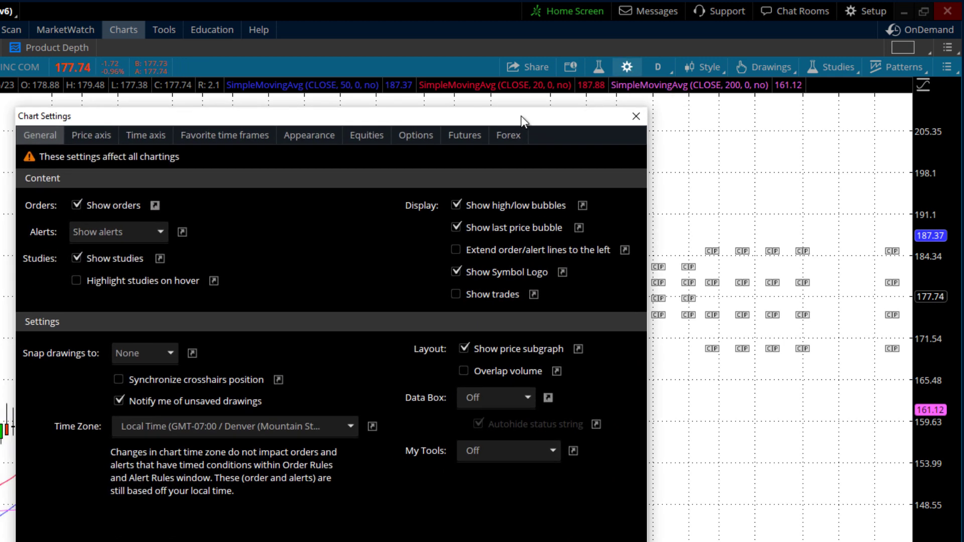
click(152, 134)
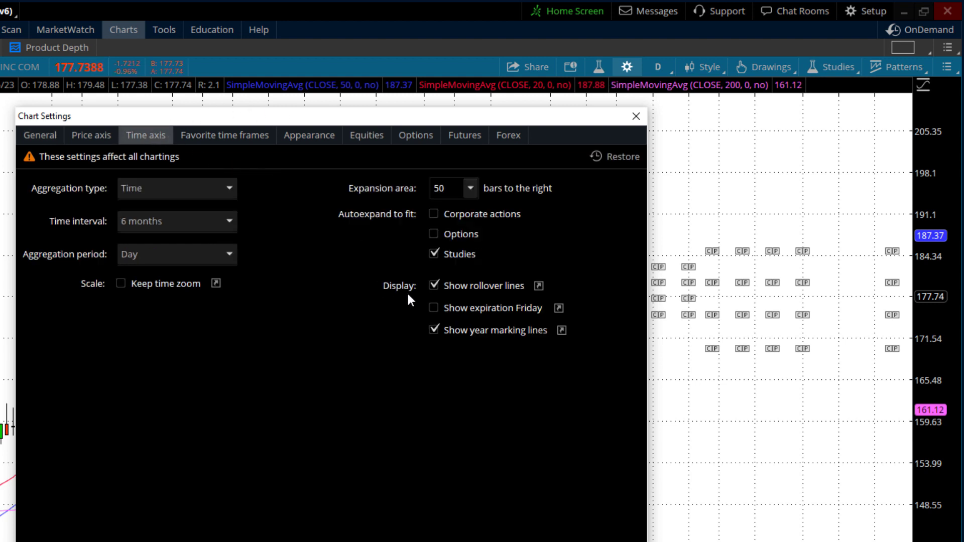
click(434, 307)
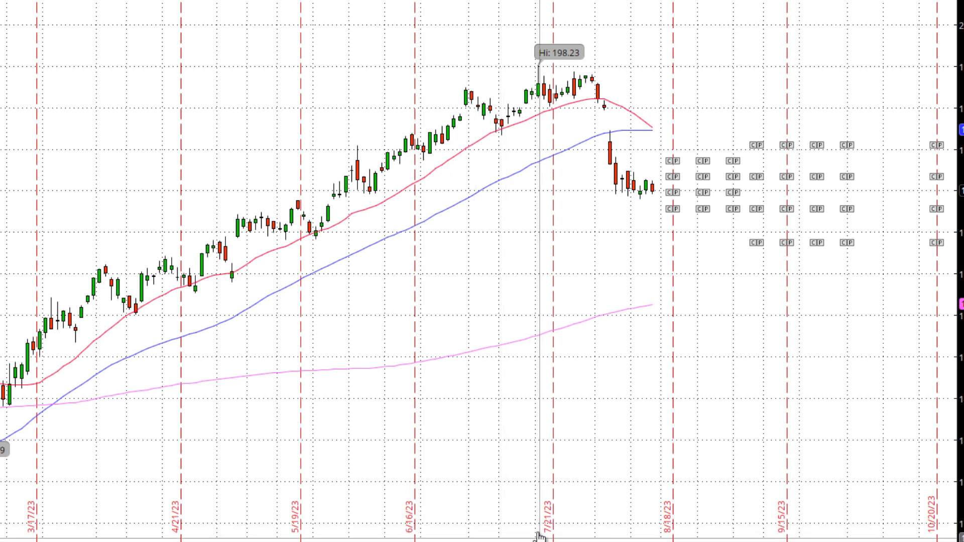
Reopen Chart Settings on the General tab and move the dialog up over the chart
mouse_move(675, 209)
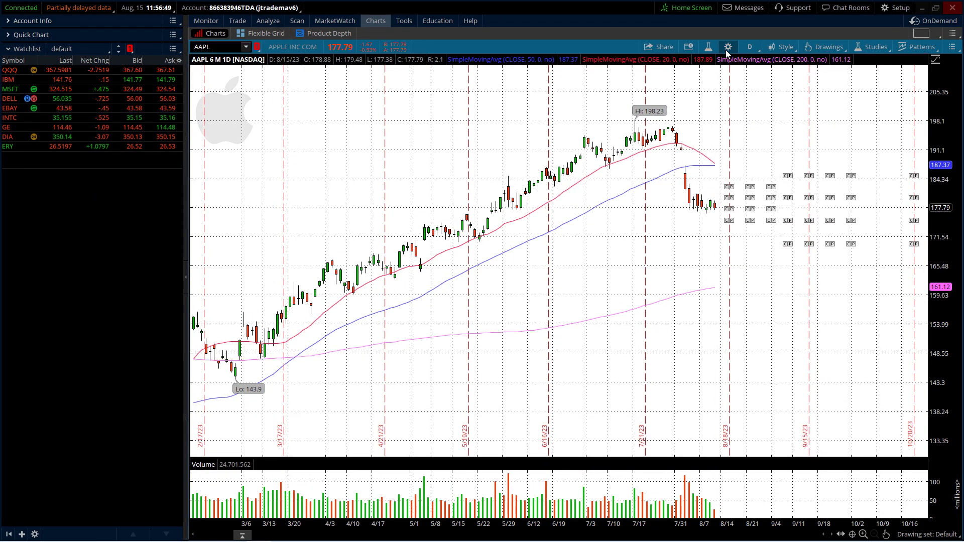
click(728, 47)
drag(613, 108, 651, 91)
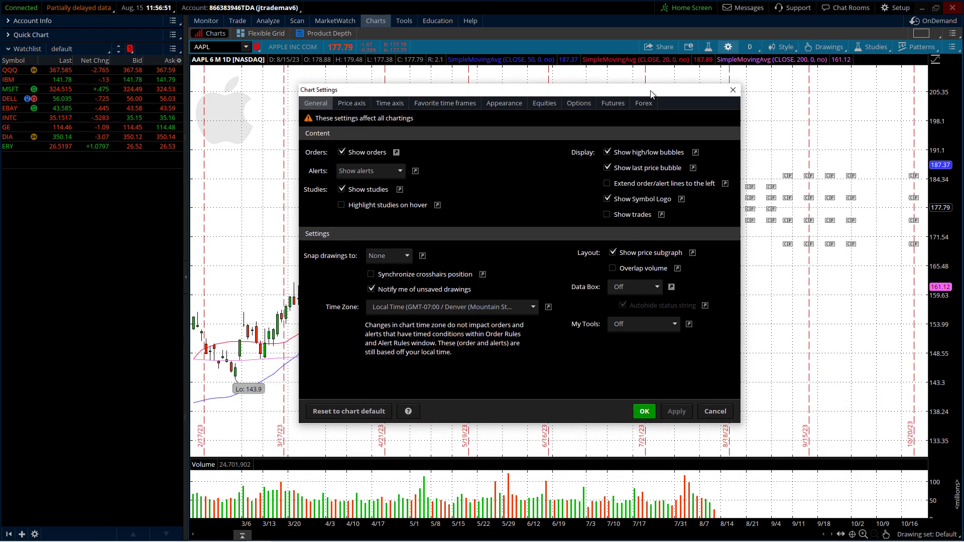